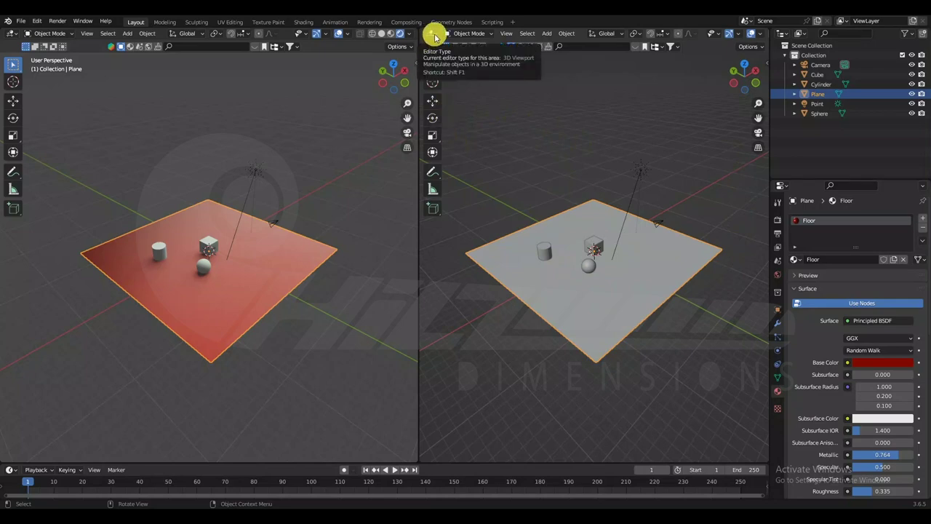
Step: Open the Editor Type menu of the right-hand 3D viewport
click(435, 36)
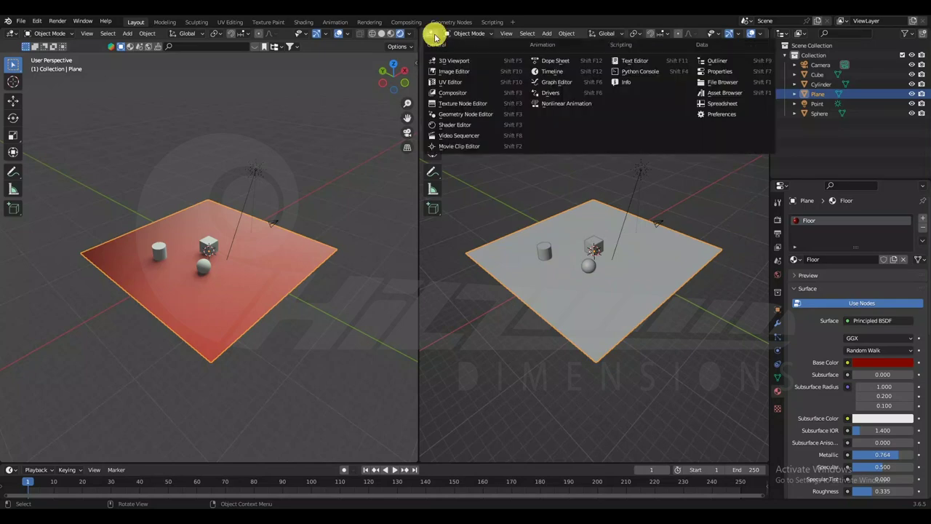
Step: Switch the right viewport to the Shader Editor and frame the Principled BSDF and Material Output nodes
click(462, 128)
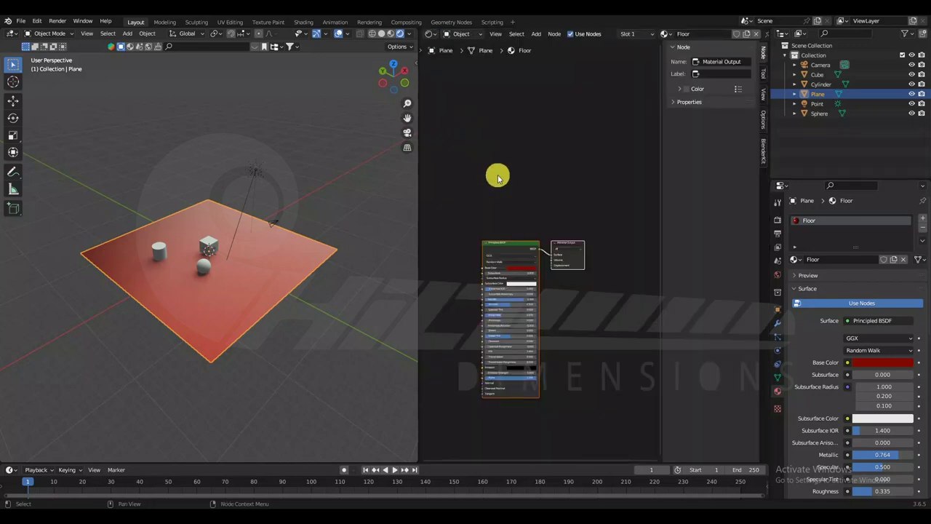
scroll(530, 351, up, 3)
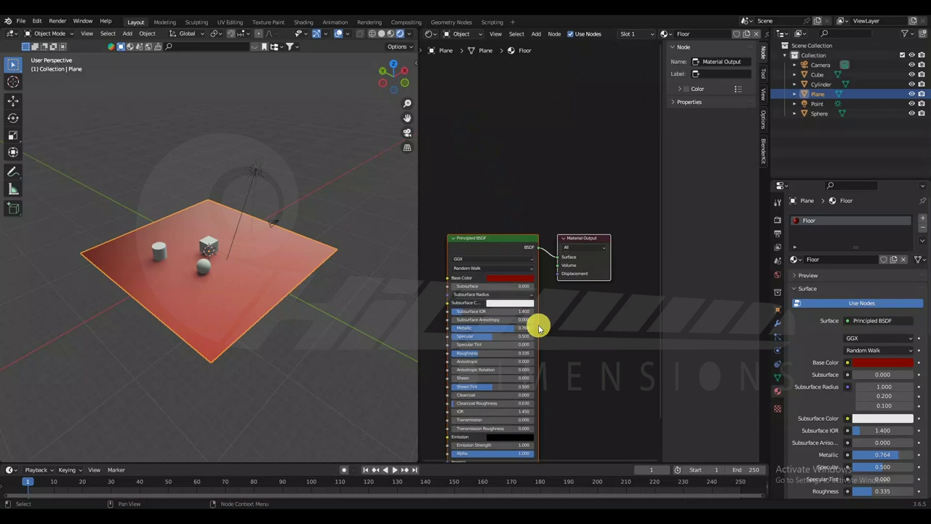
scroll(505, 264, down, 2)
scroll(502, 278, up, 2)
scroll(503, 277, down, 2)
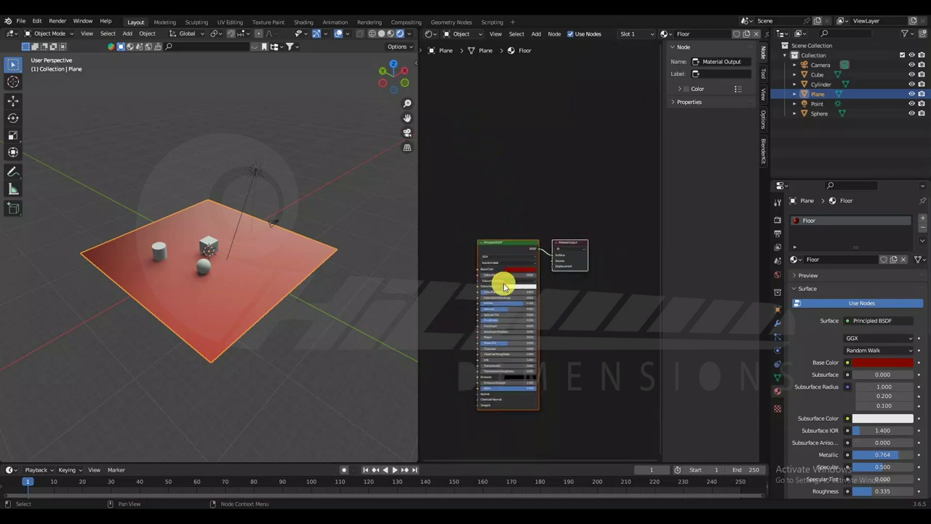
scroll(503, 286, up, 1)
scroll(503, 285, down, 1)
scroll(502, 287, up, 1)
scroll(503, 287, down, 1)
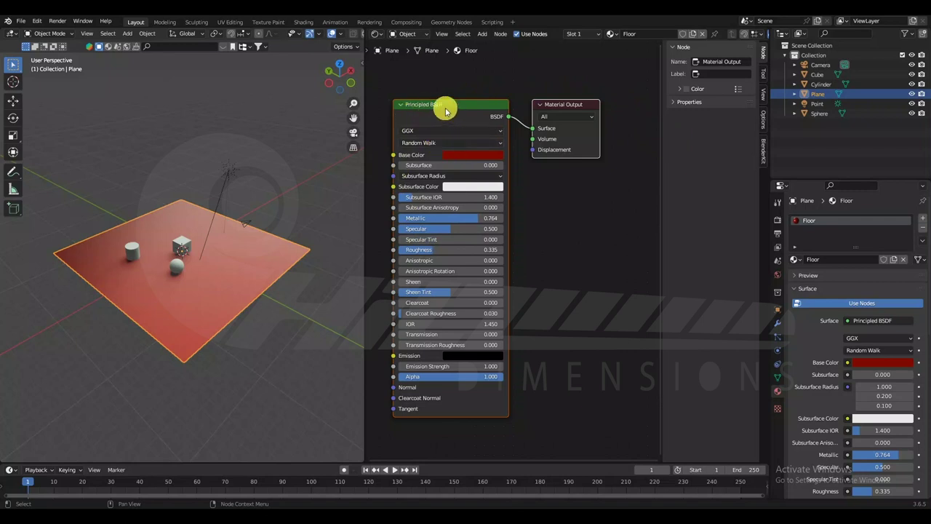
mouse_move(564, 108)
mouse_down()
mouse_move(604, 97)
mouse_move(567, 114)
mouse_up()
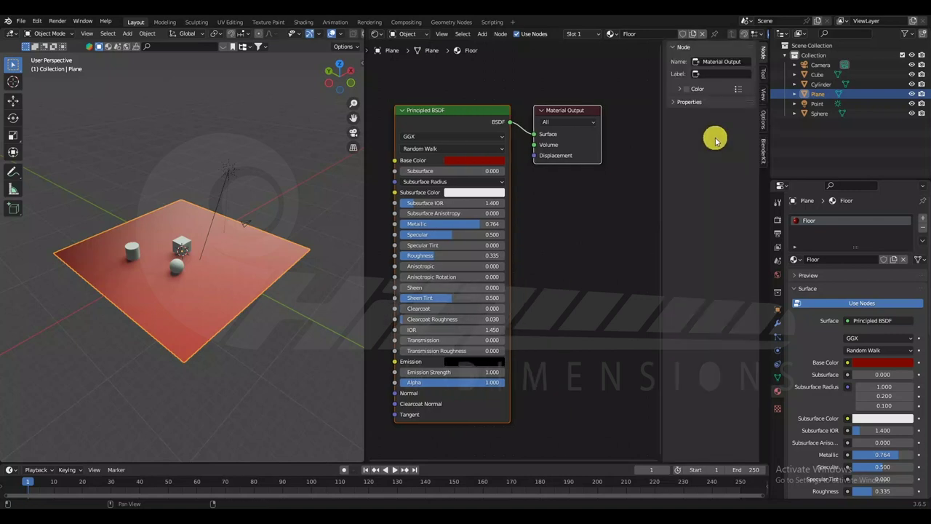
key(n)
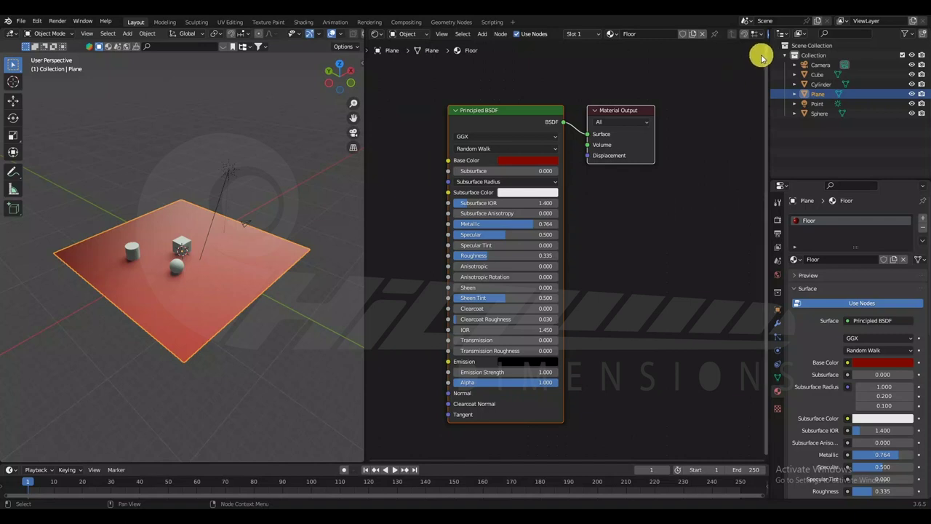
key(n)
key(n)
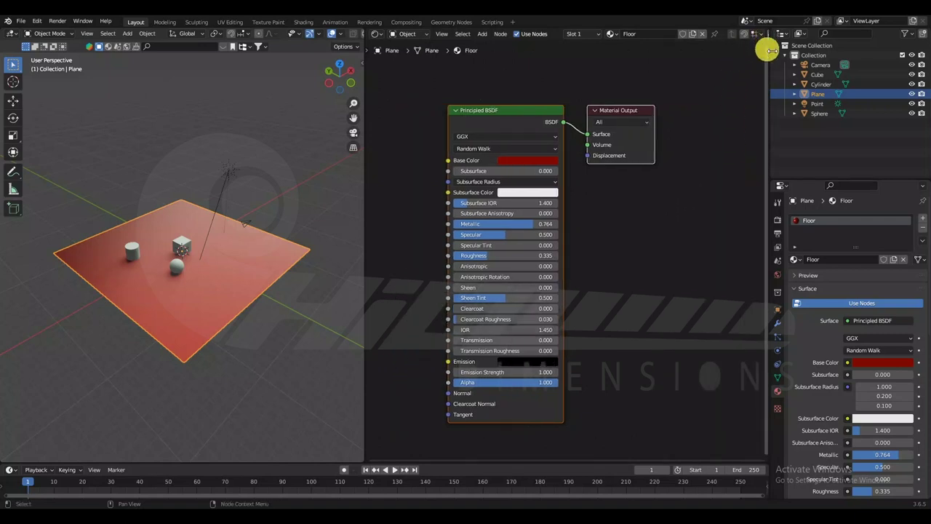
click(767, 49)
click(768, 48)
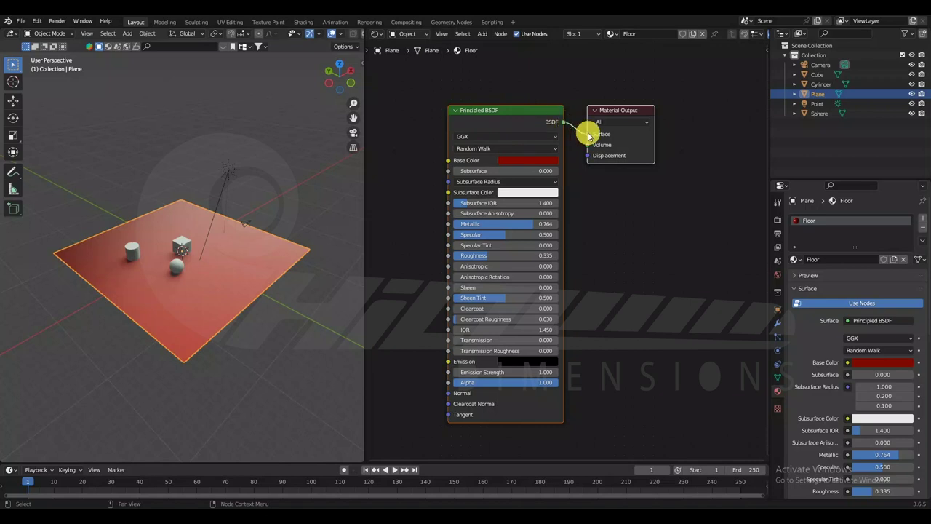
click(619, 122)
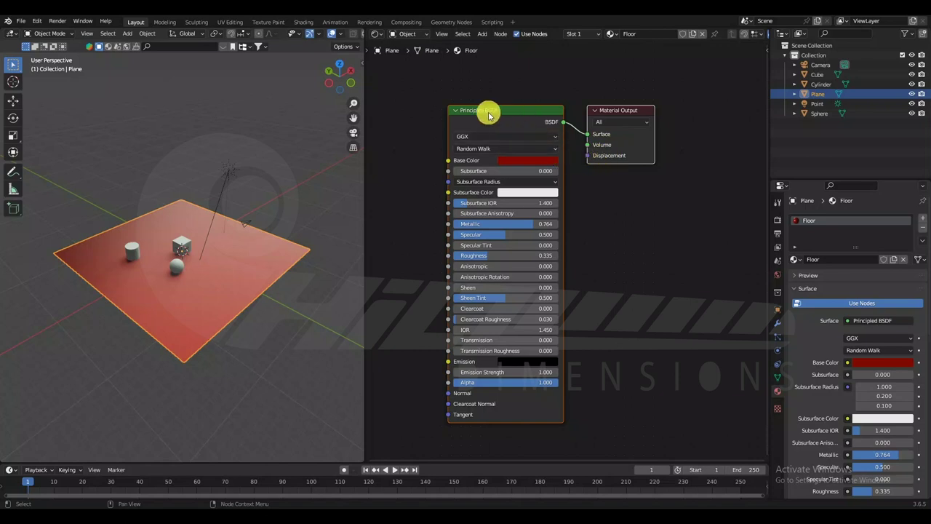
drag(520, 113, 546, 109)
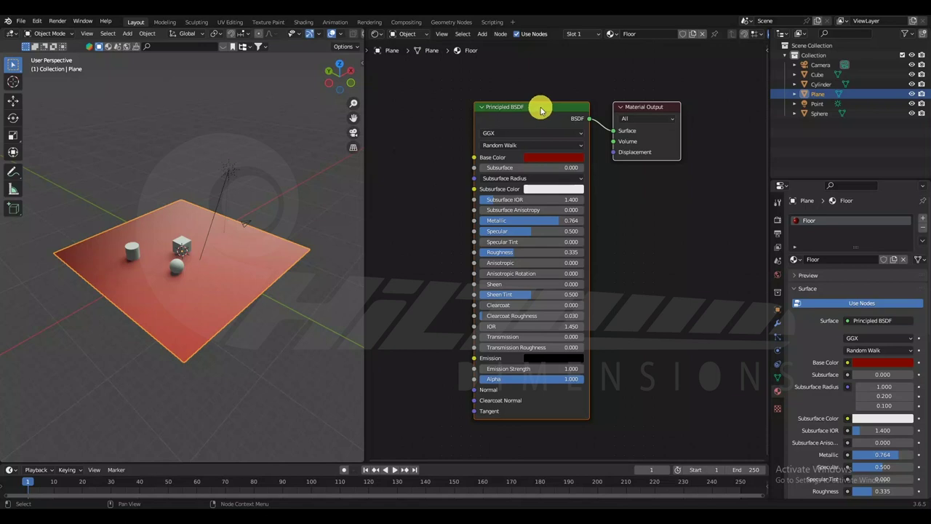
Step: Pick pink on the color wheel for the Principled BSDF Base Color, then tidy the nodes
drag(535, 108, 540, 106)
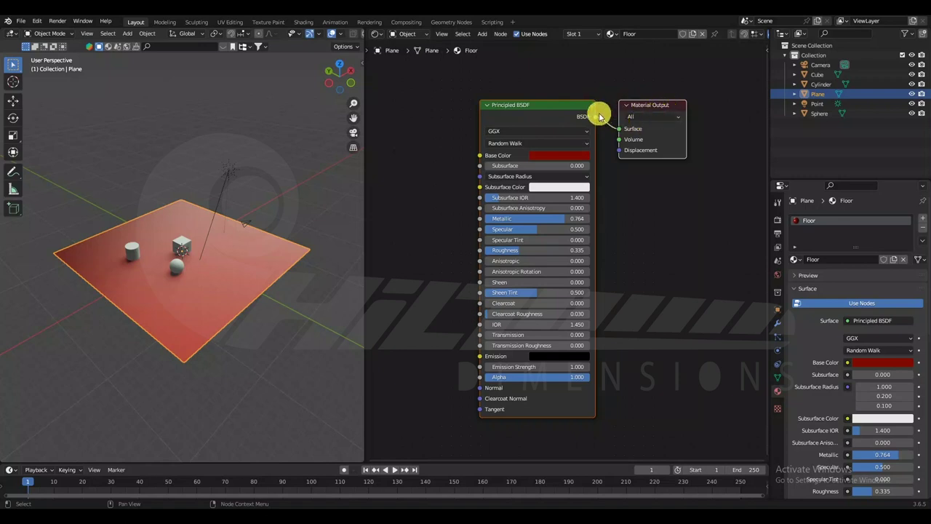
click(554, 157)
drag(588, 206, 613, 205)
click(614, 207)
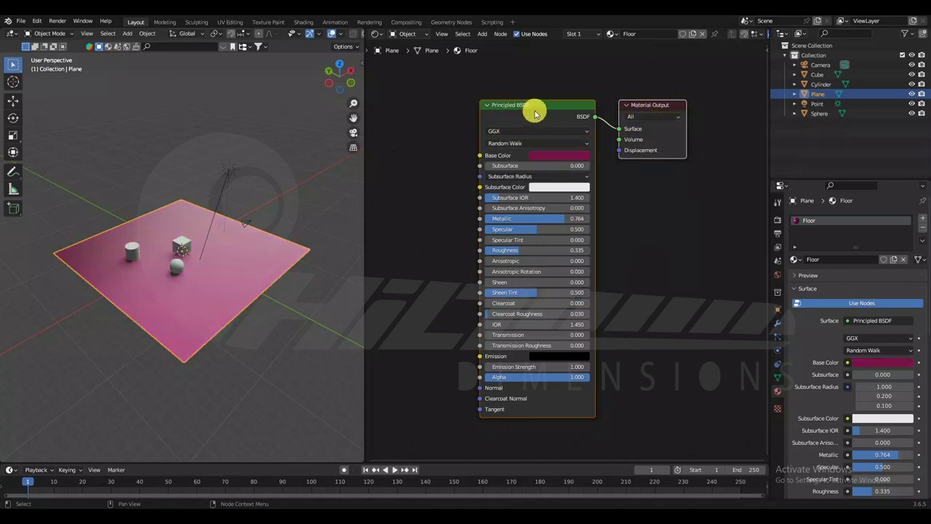
drag(537, 108, 518, 116)
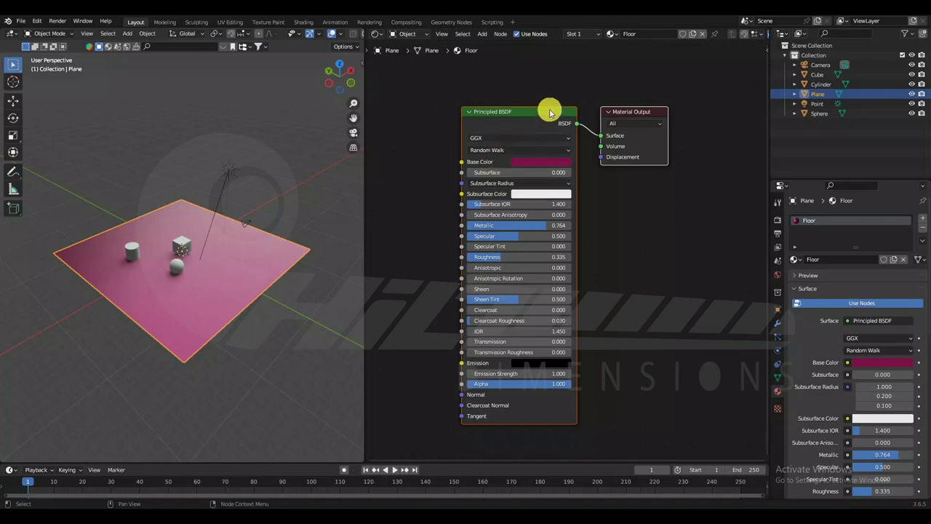
drag(629, 119, 631, 118)
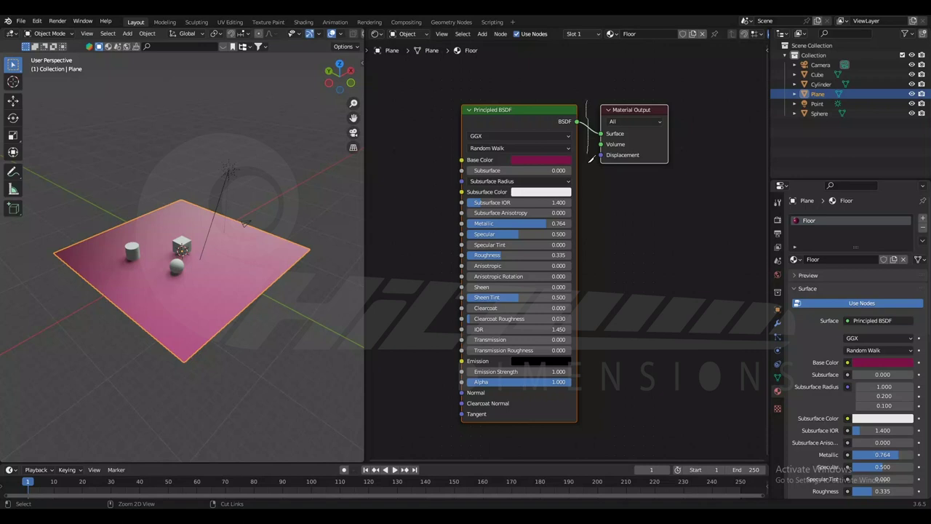
ctrl+right_drag(590, 158, 588, 157)
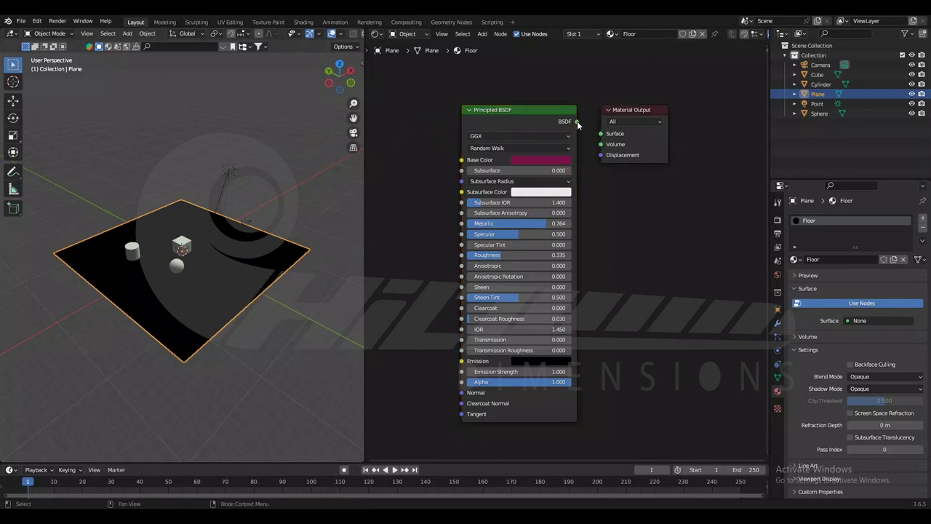
drag(578, 123, 600, 134)
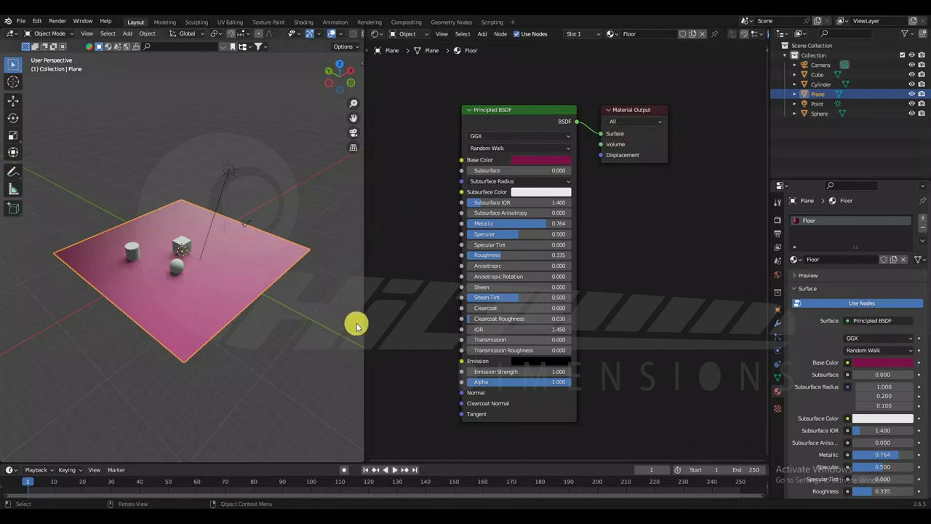
Step: Add a Brick Texture node from the Texture menu, dropped left of the Principled BSDF
key(shift+a)
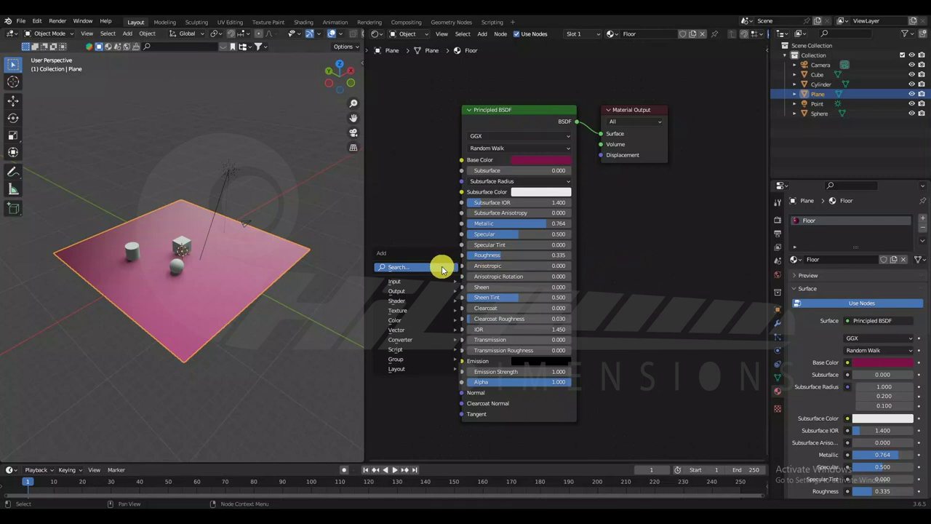
mouse_move(416, 282)
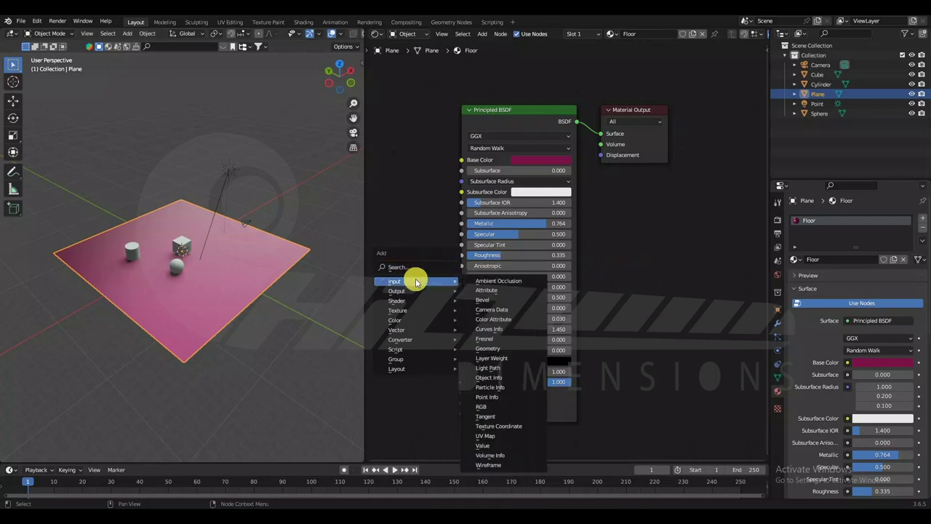
mouse_move(411, 312)
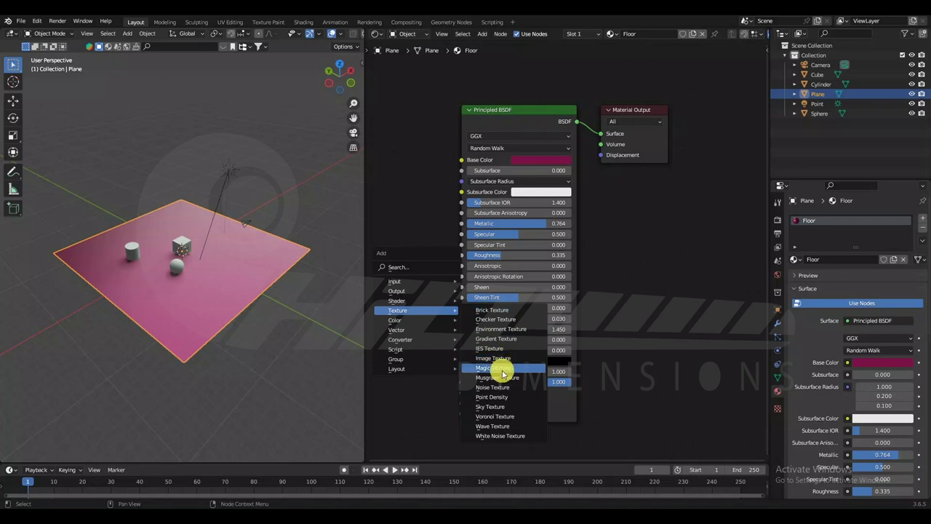
click(494, 310)
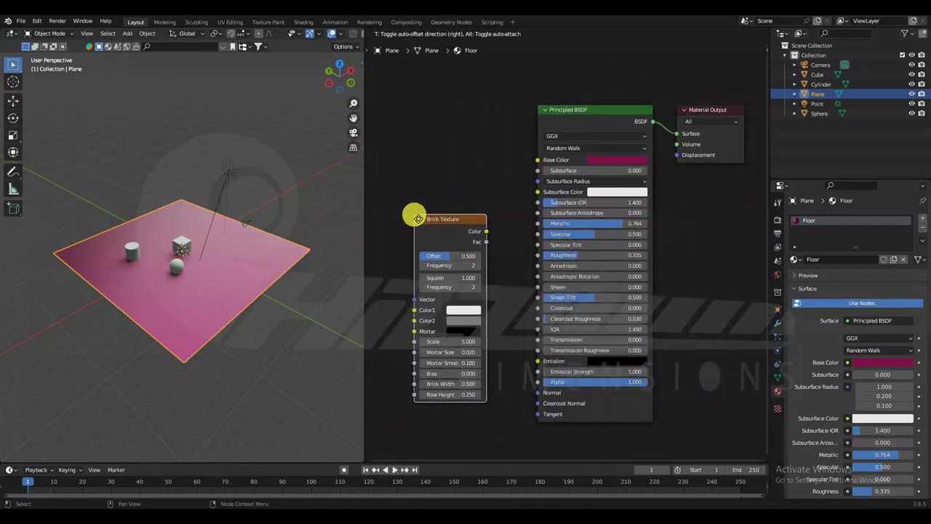
click(413, 218)
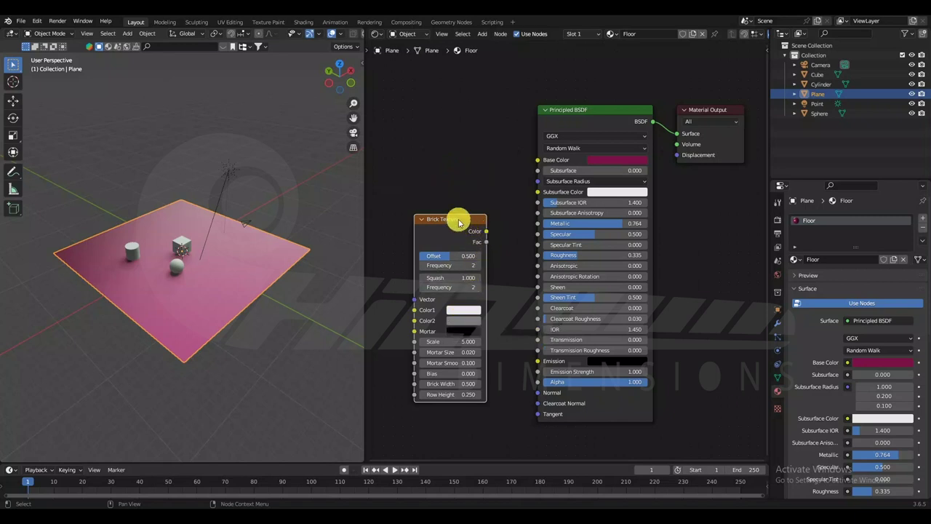
Step: Shift Brick Texture and Principled BSDF left, then recut and reconnect BSDF to Surface
mouse_move(457, 217)
mouse_down()
mouse_move(450, 186)
mouse_move(450, 212)
mouse_up()
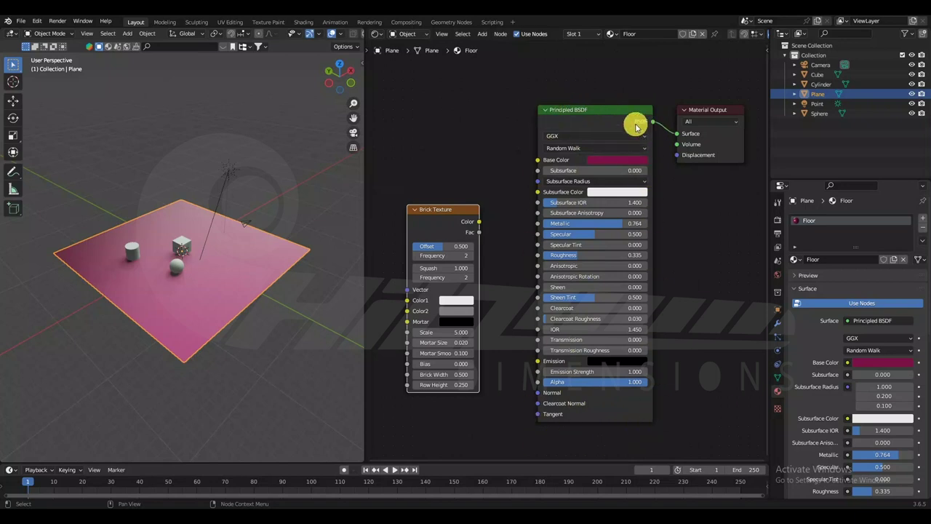
drag(429, 210, 420, 211)
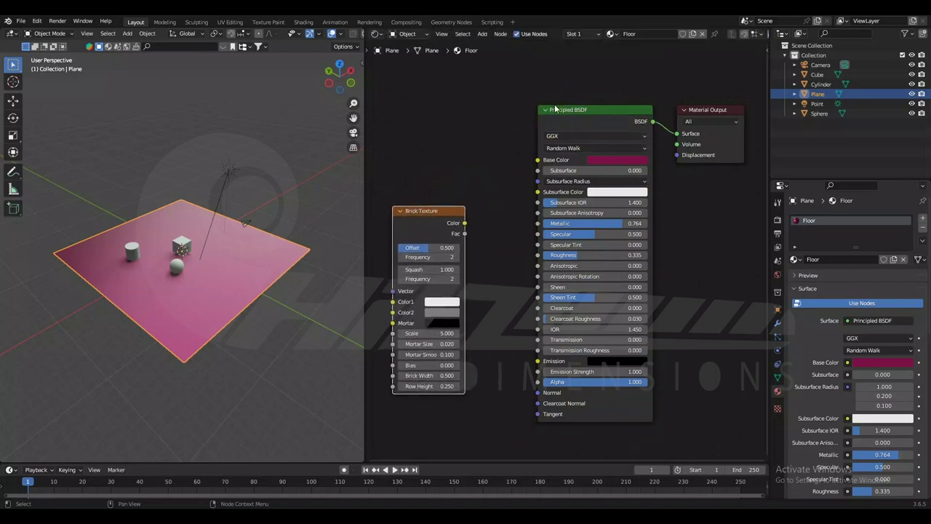
drag(578, 110, 550, 118)
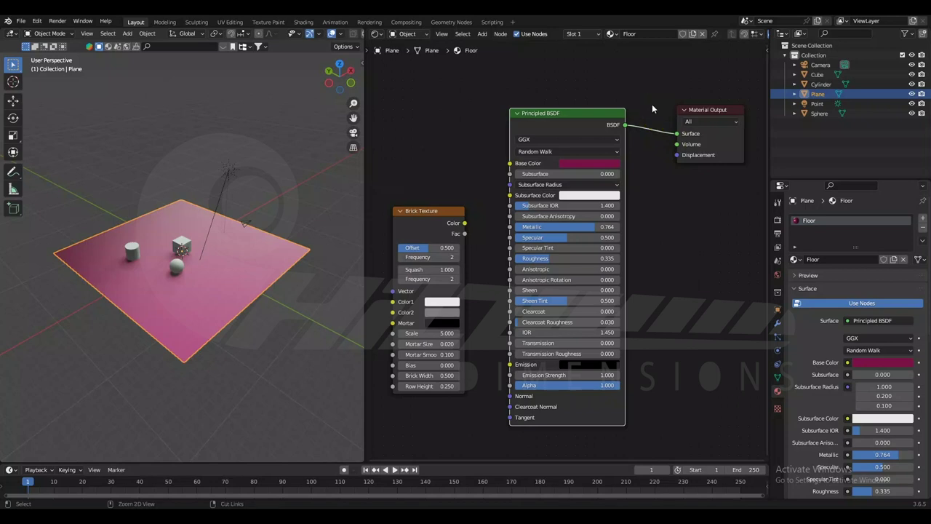
ctrl+right_drag(652, 104, 655, 198)
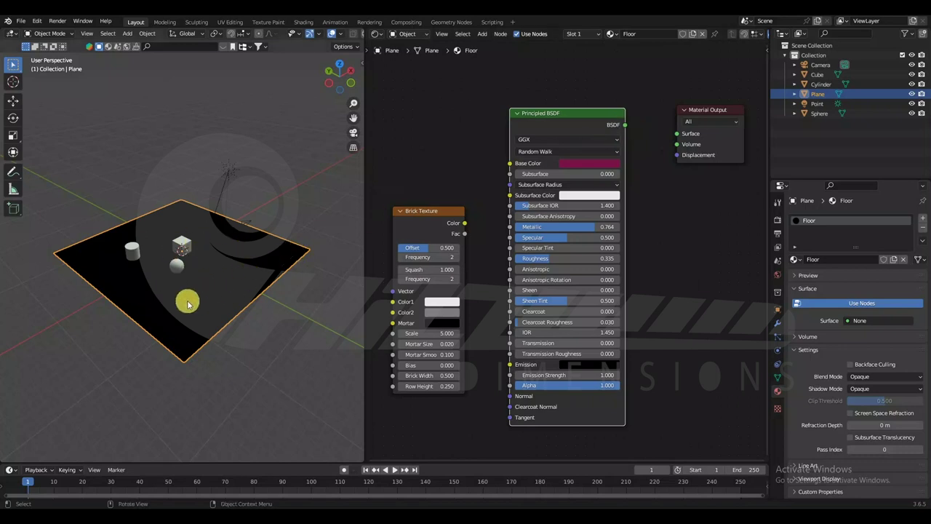
drag(624, 125, 677, 134)
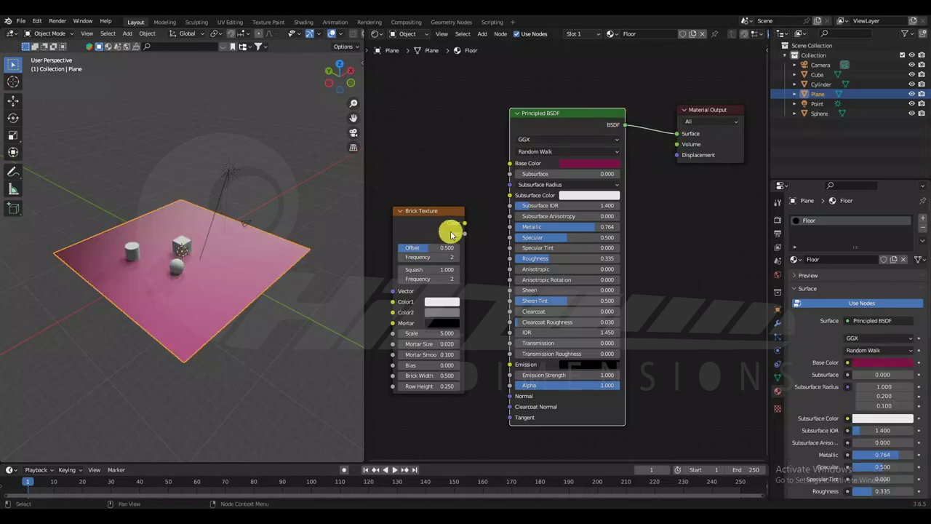
Step: Link Brick Texture Color into Principled BSDF Base Color and orbit low to view the bricks
drag(464, 223, 480, 208)
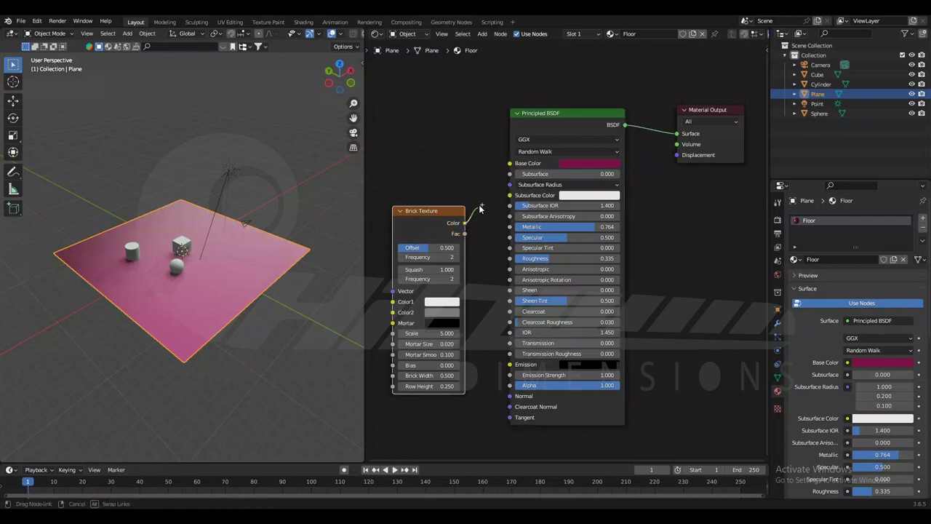
drag(501, 167, 506, 167)
drag(496, 170, 509, 164)
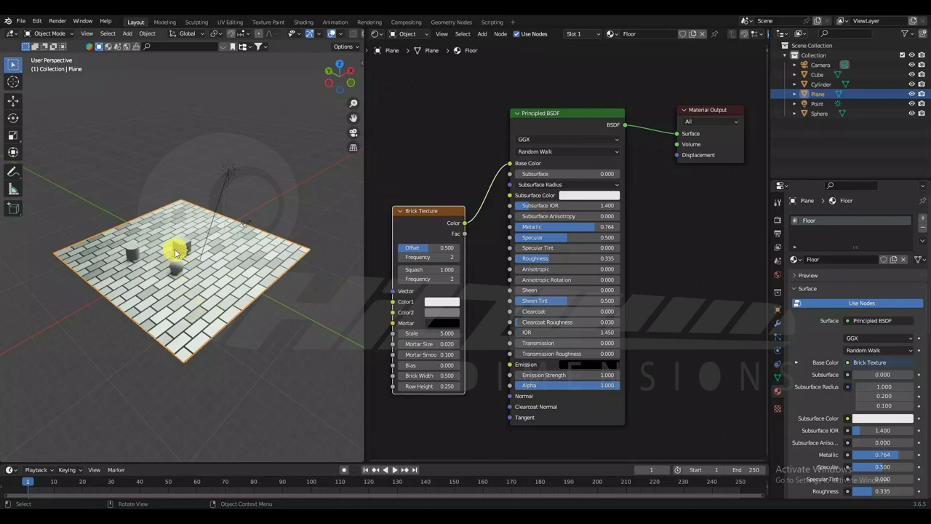
scroll(169, 255, up, 3)
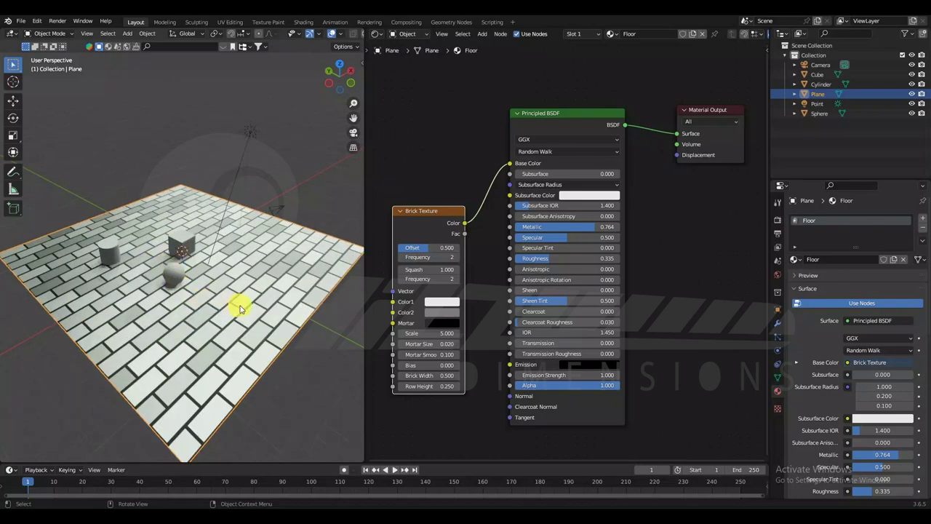
mouse_move(237, 319)
middle_down()
mouse_move(235, 291)
mouse_move(229, 322)
mouse_move(309, 342)
mouse_move(240, 329)
middle_up()
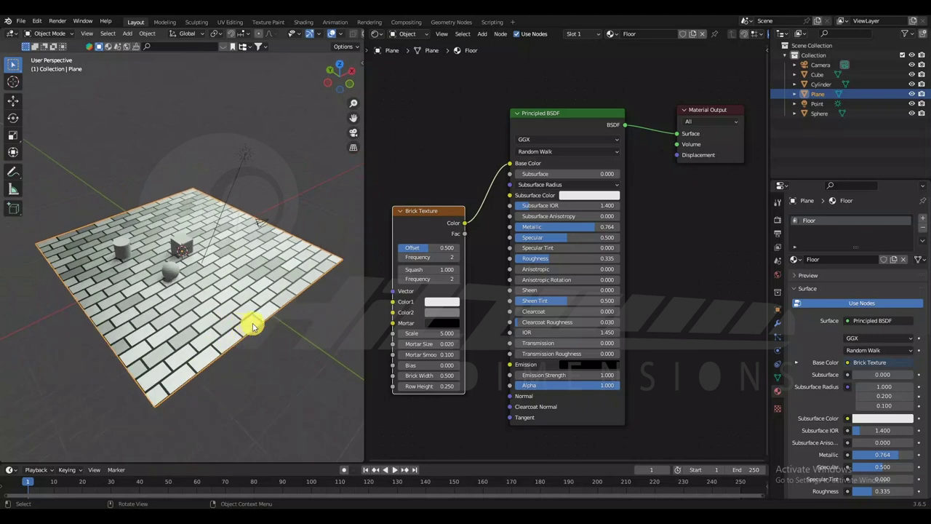
Step: Set the Brick Texture's Color2 swatch to red
click(445, 314)
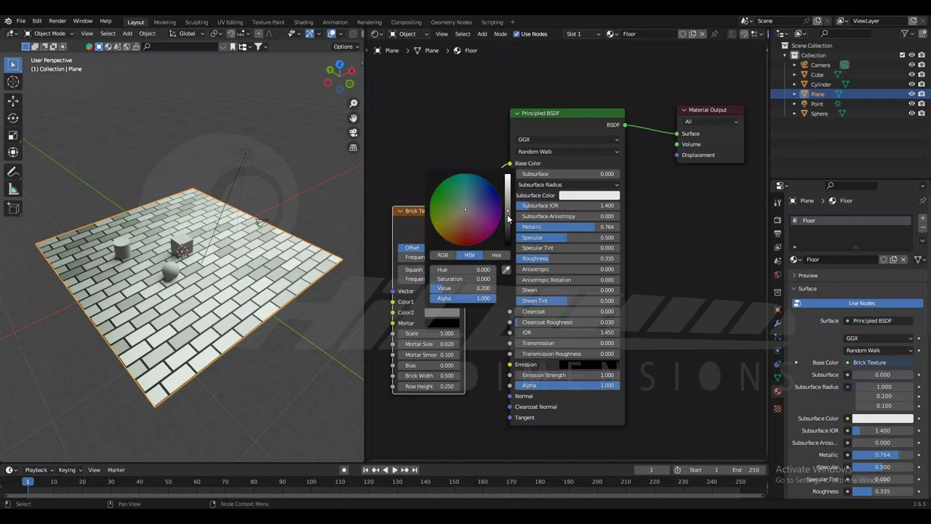
drag(507, 218, 509, 240)
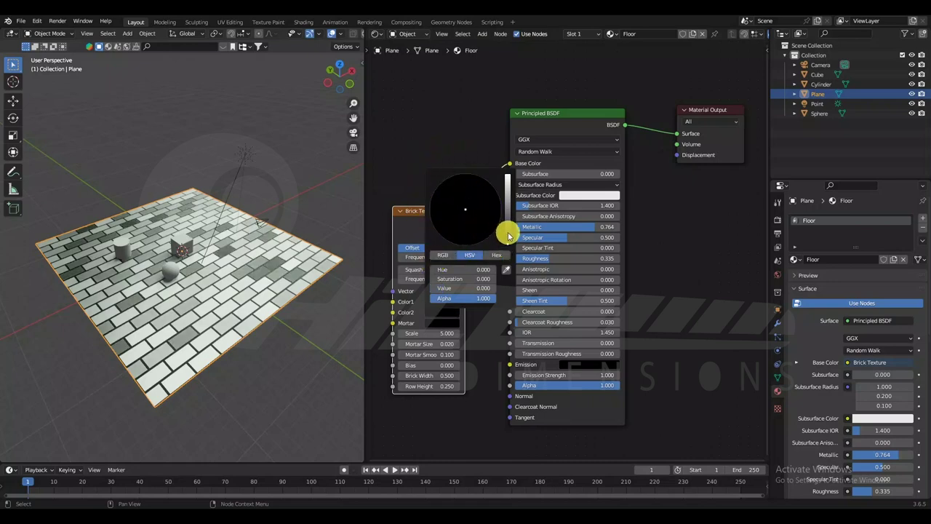
drag(507, 234, 507, 176)
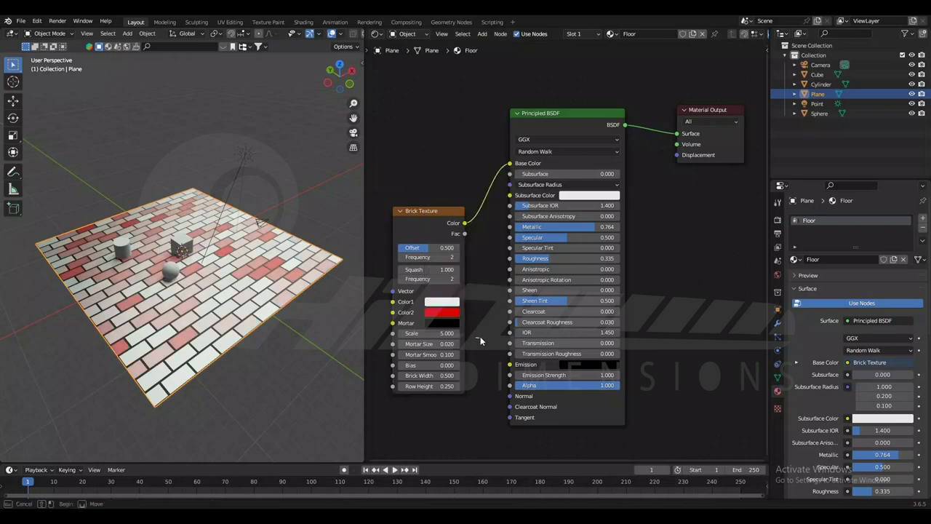
click(452, 319)
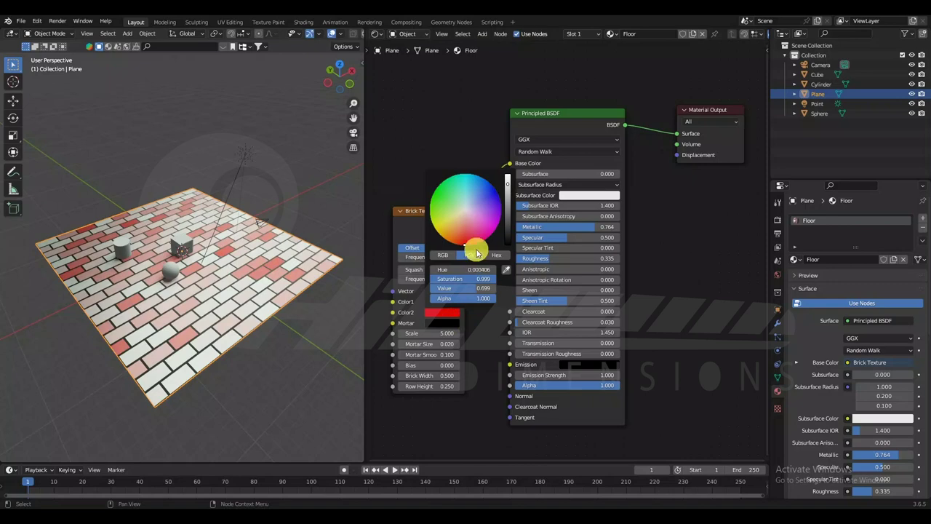
drag(484, 208, 468, 242)
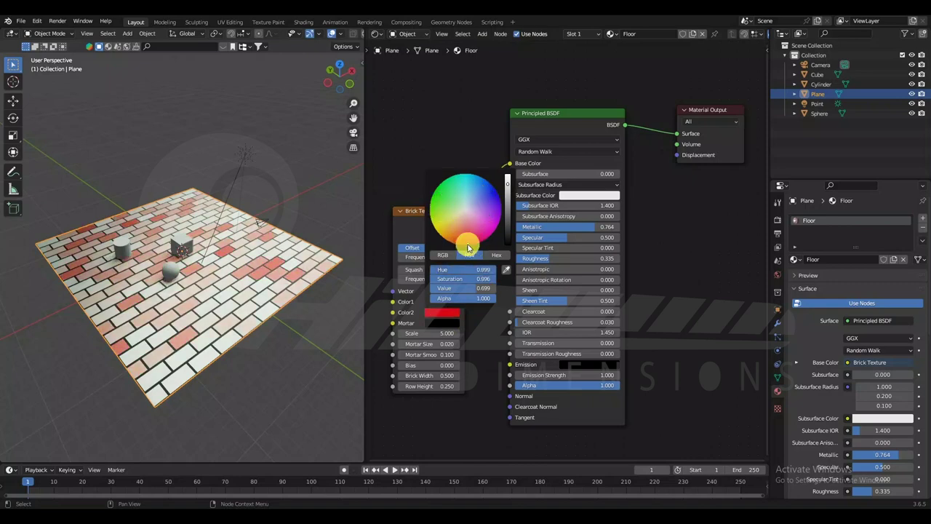
Step: Set the Brick Texture's Color1 swatch to pale cyan
click(442, 308)
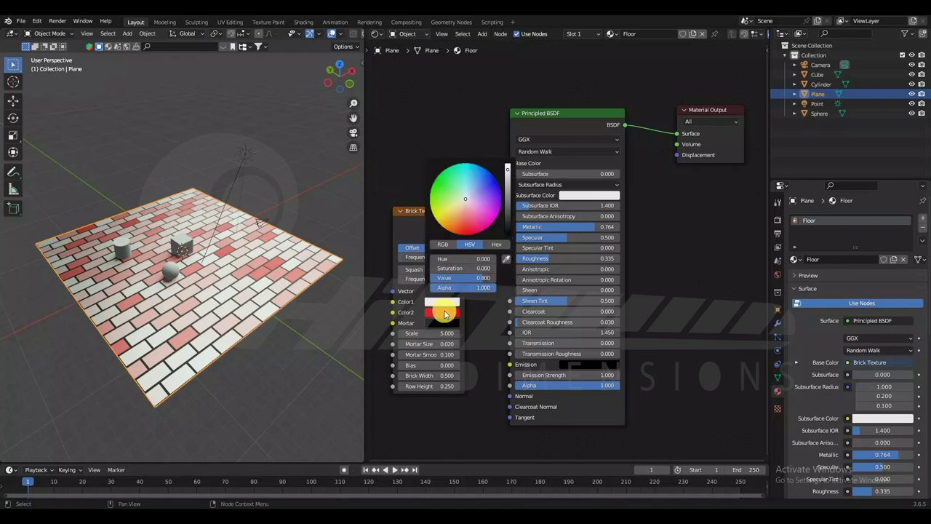
click(440, 188)
click(469, 226)
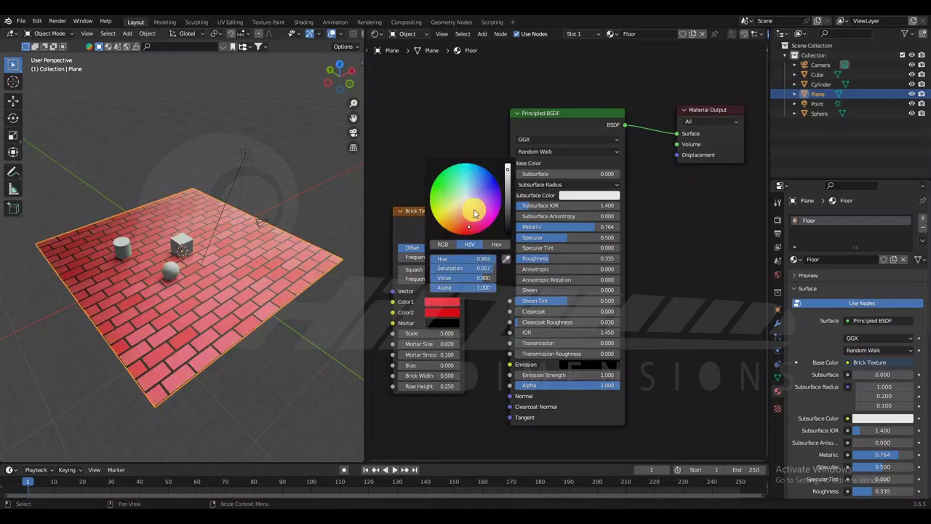
click(475, 179)
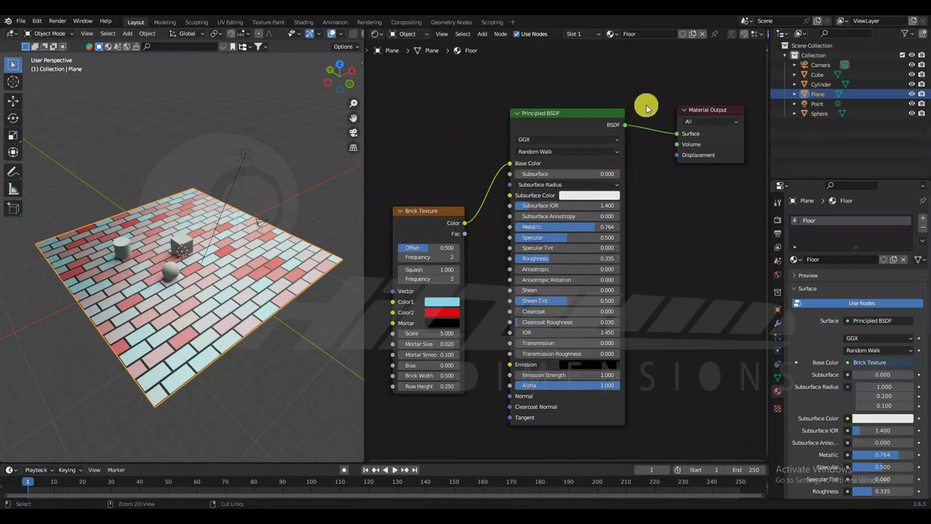
Step: Reconnect BSDF to Surface, raise the Brick Texture, and cut its Base Color link
ctrl+right_drag(645, 106, 654, 196)
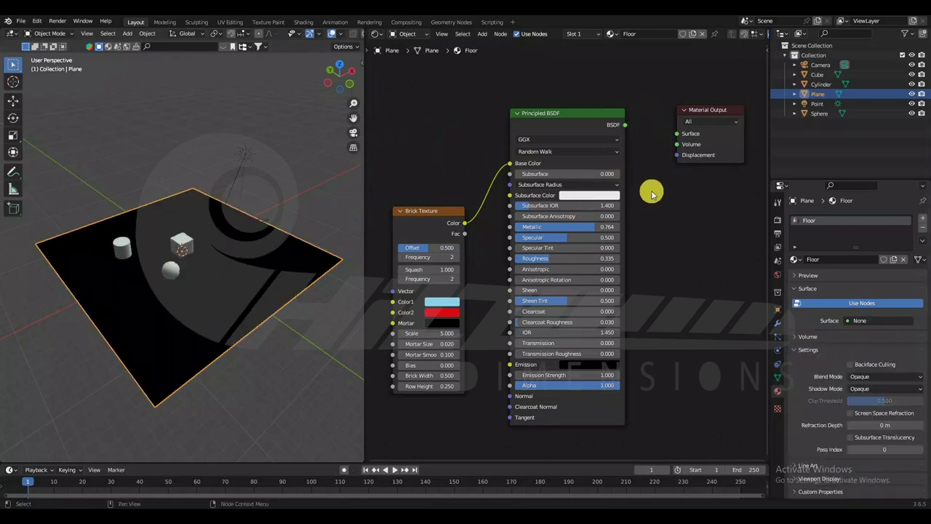
drag(627, 126, 678, 134)
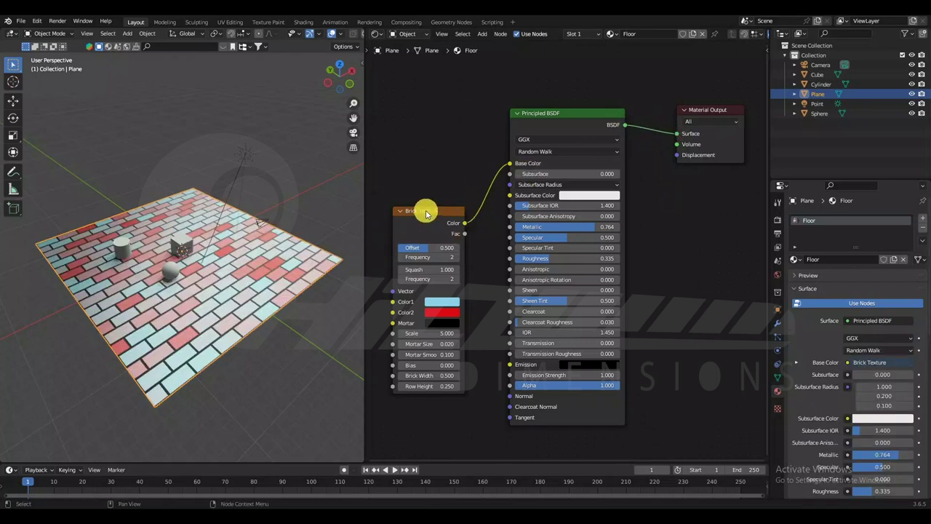
mouse_move(427, 211)
mouse_down()
mouse_move(427, 152)
mouse_move(432, 194)
mouse_up()
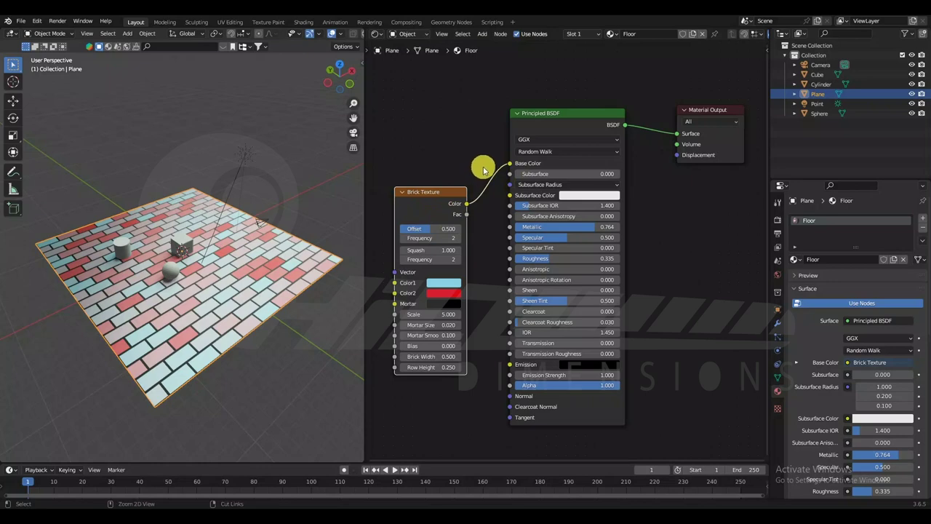
ctrl+right_drag(489, 152, 490, 228)
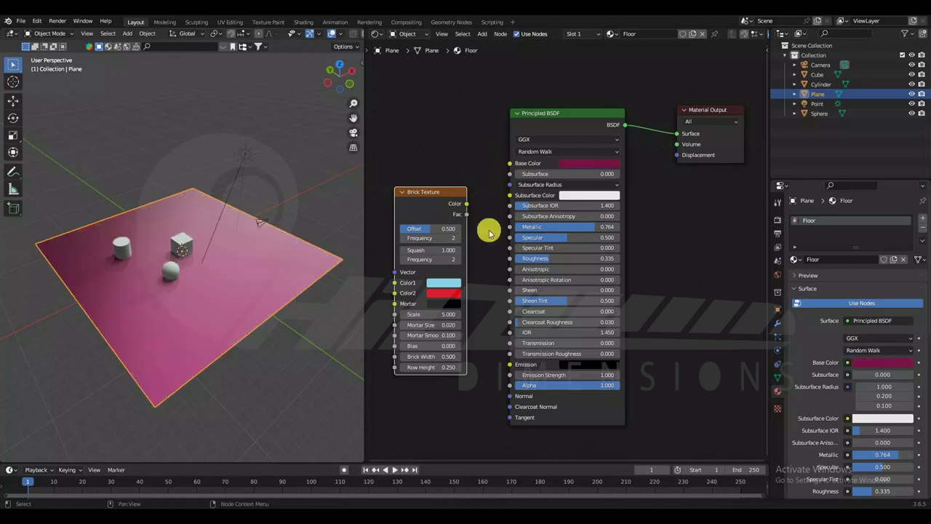
Step: Add a Checker Texture above Brick Texture and wire its Color into Base Color
click(451, 193)
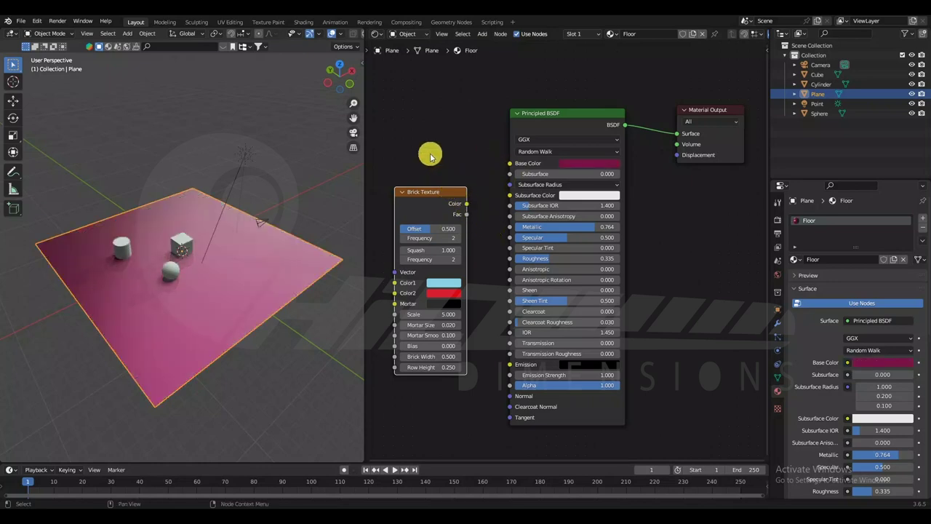
key(shift+a)
mouse_move(431, 157)
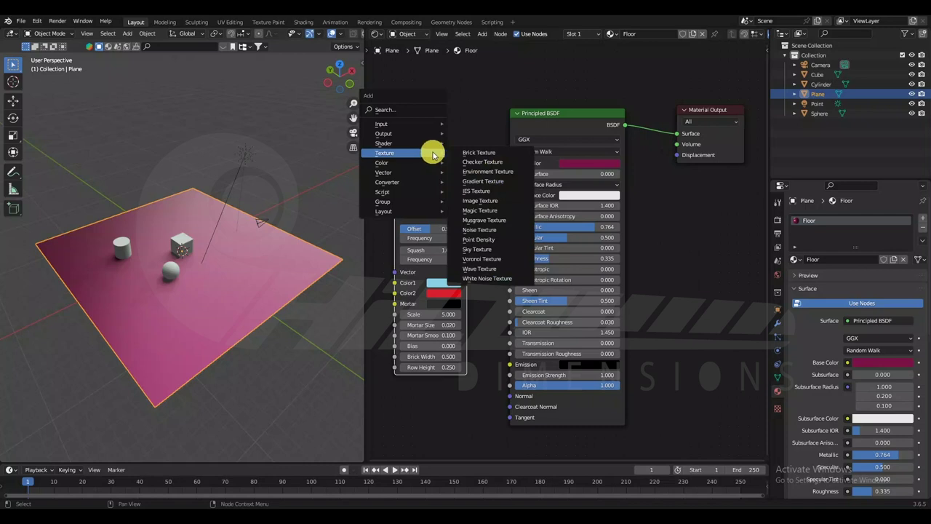
click(483, 161)
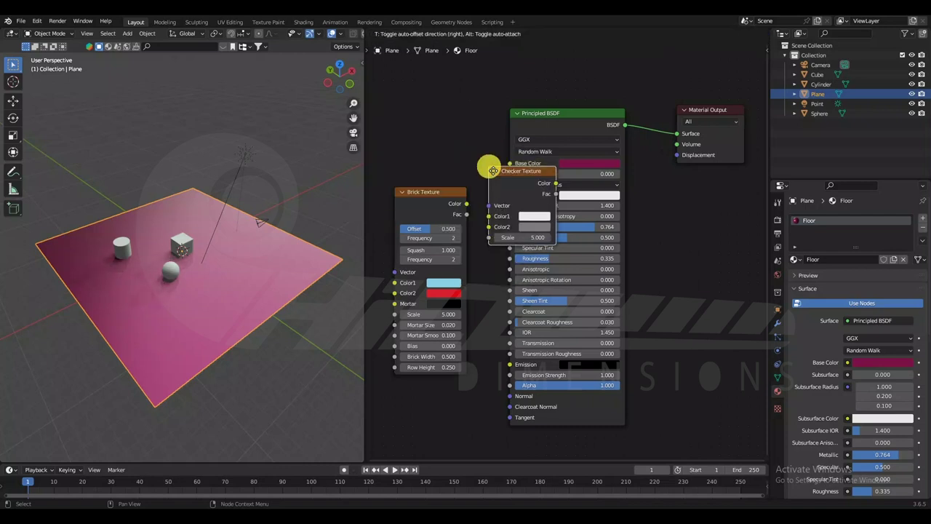
click(414, 99)
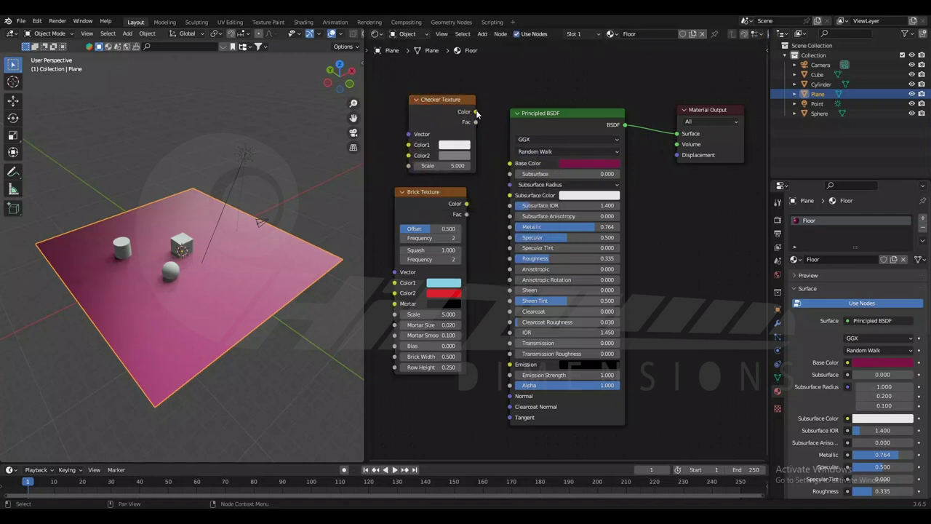
drag(476, 112, 510, 163)
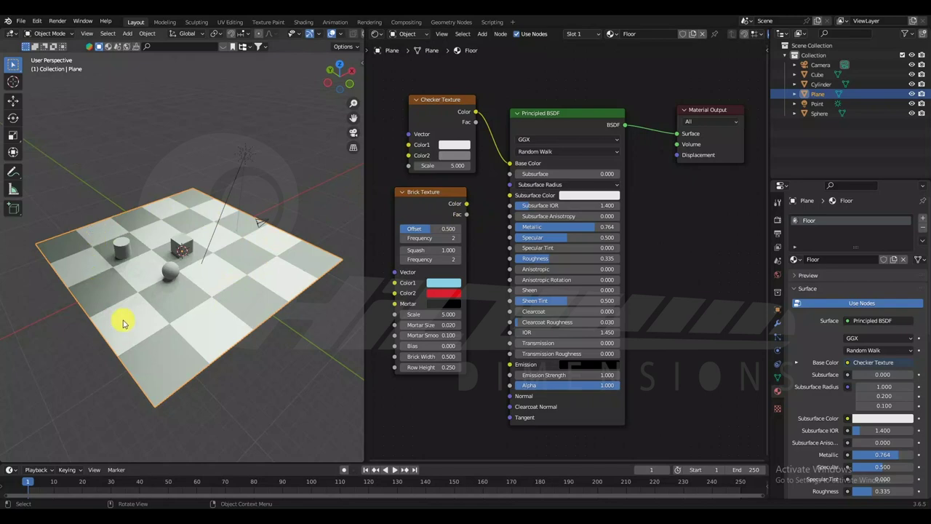
Step: Set the Checker Texture's Color2 to red for a red-and-white checkerboard
click(459, 155)
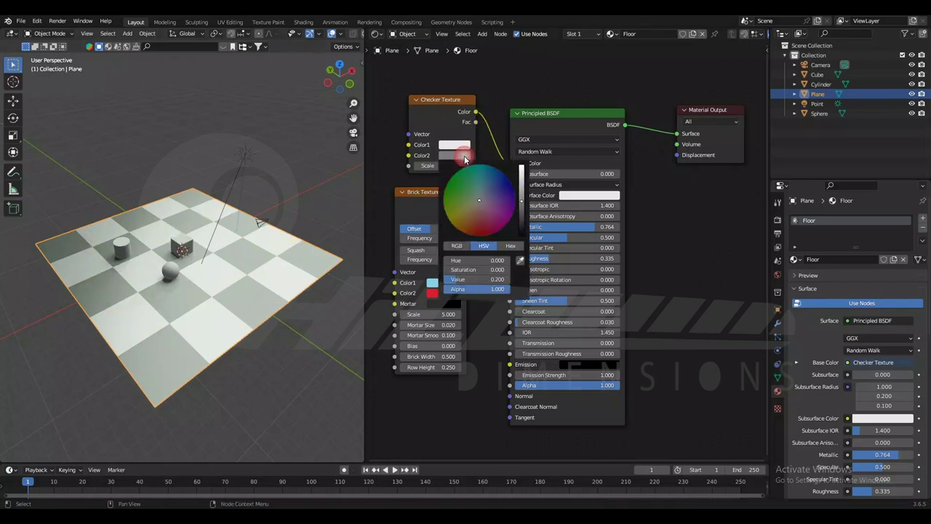
drag(504, 191, 484, 235)
click(484, 232)
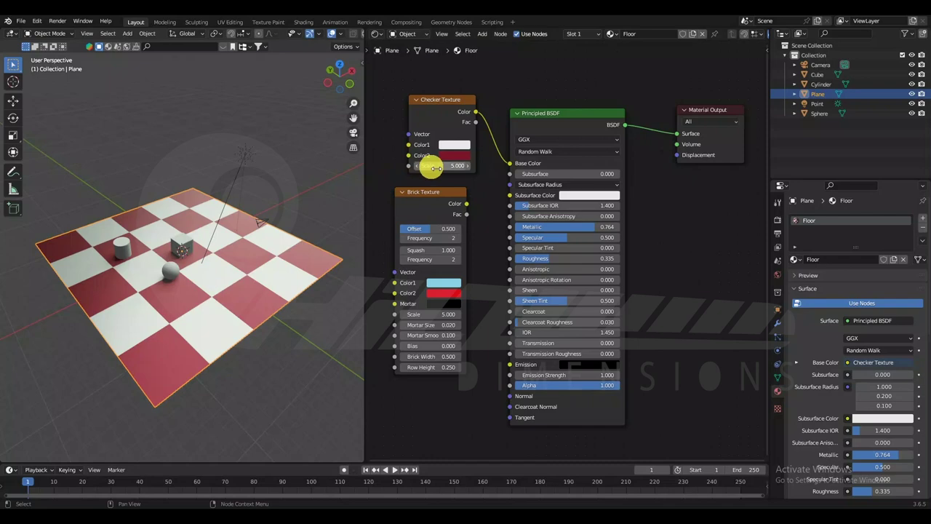
drag(432, 167, 473, 167)
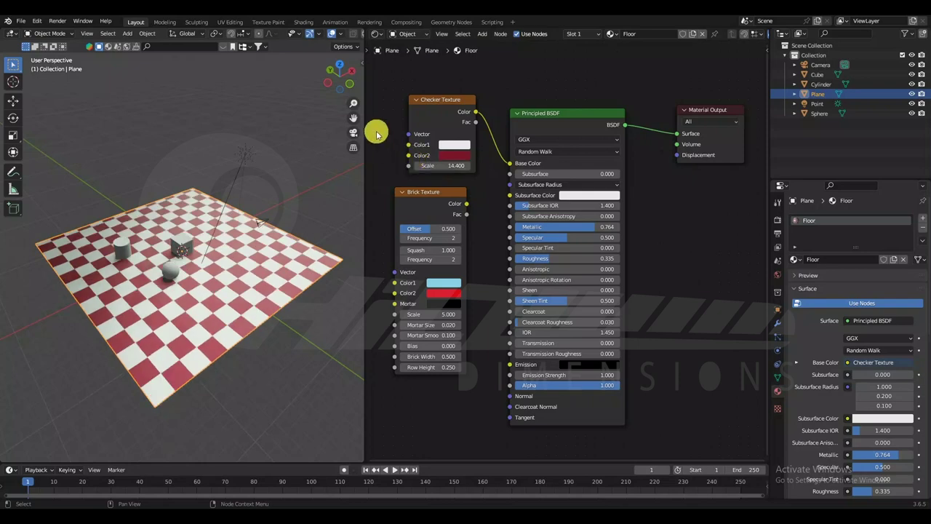
scroll(209, 270, up, 5)
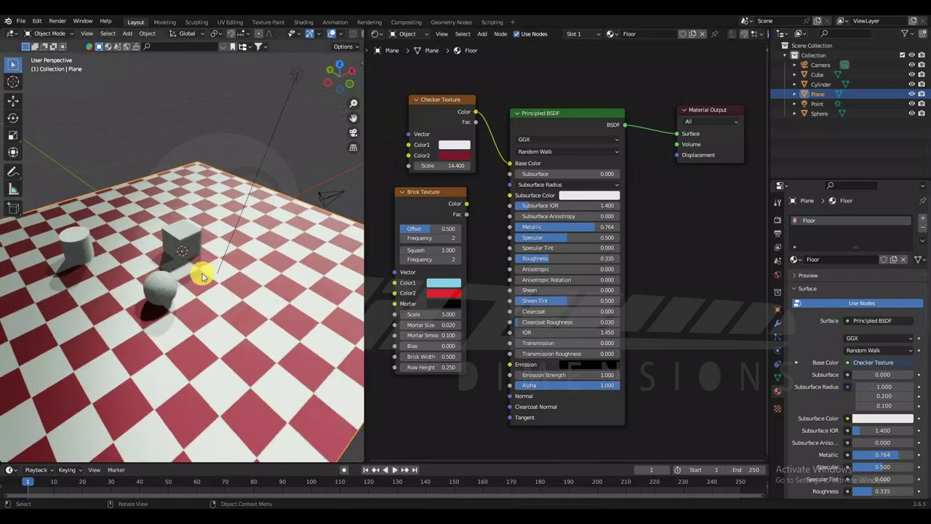
scroll(203, 276, down, 6)
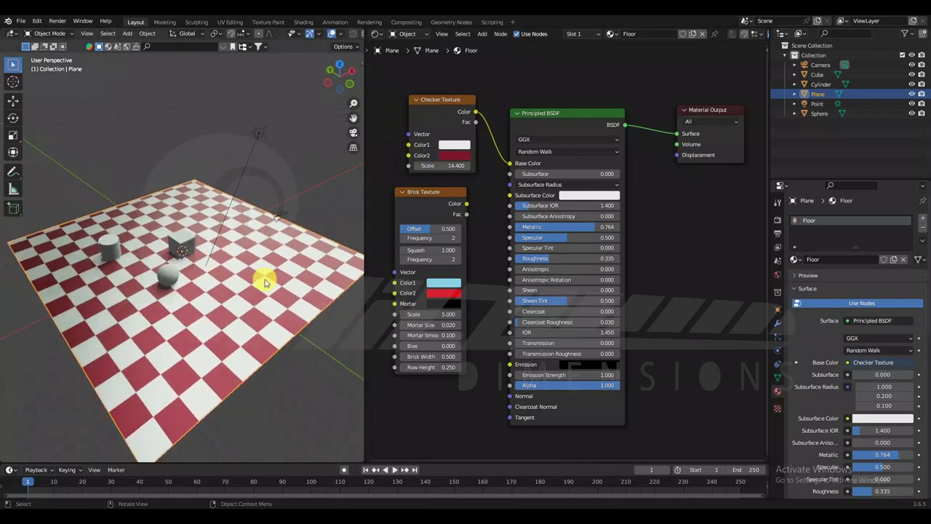
mouse_move(191, 297)
middle_down()
mouse_move(243, 259)
mouse_move(284, 312)
mouse_move(262, 356)
mouse_move(193, 322)
mouse_move(216, 316)
middle_up()
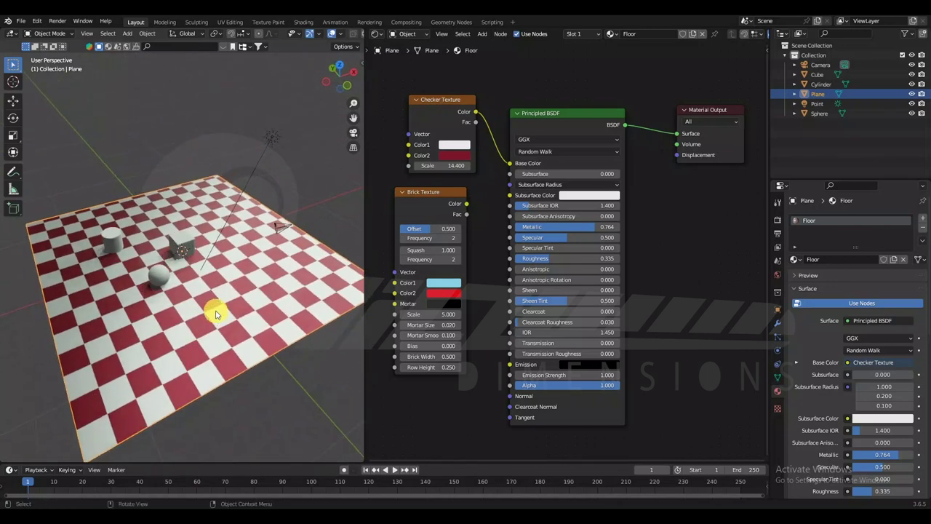